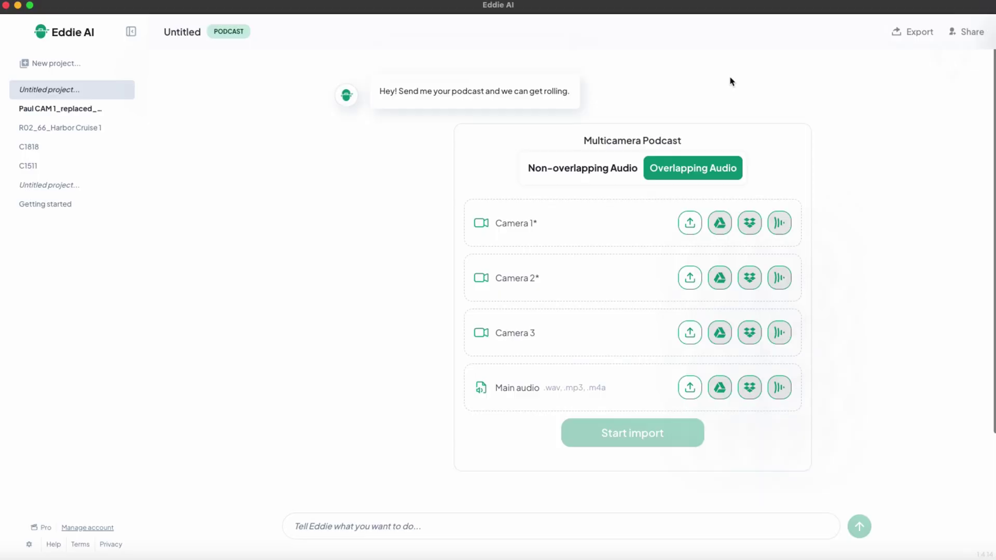
- Choose Non-overlapping Audio and import Paul CAM 2.mp4 from Downloads as Camera 1
{"action": "scroll", "coordinate": [699, 111], "scroll_direction": "down", "scroll_amount": 2}
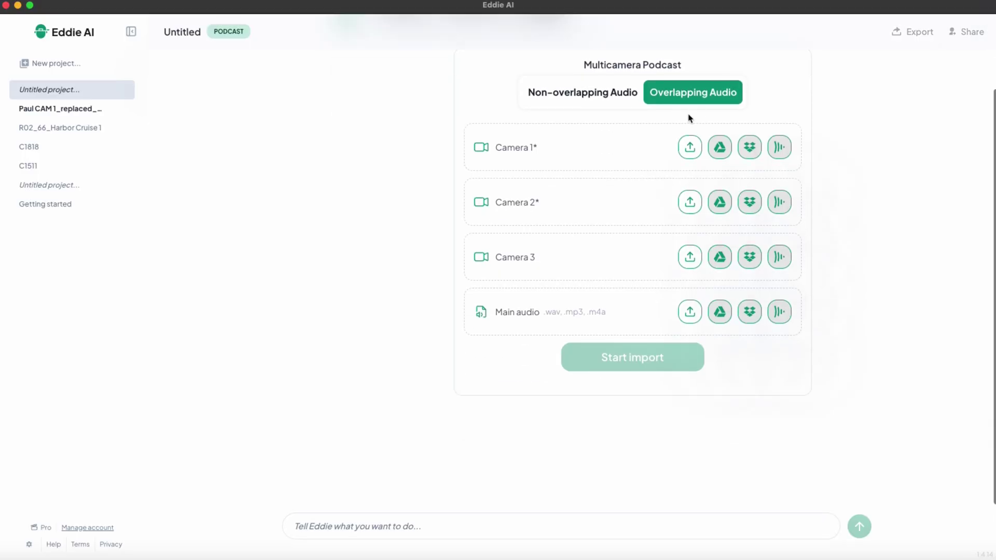
{"action": "left_click", "coordinate": [587, 185]}
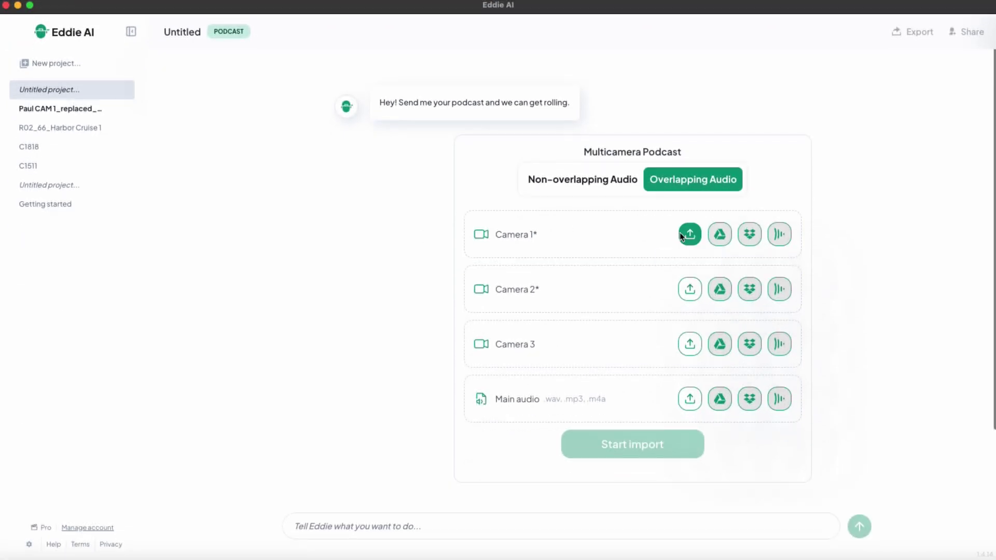
{"action": "left_click", "coordinate": [681, 236]}
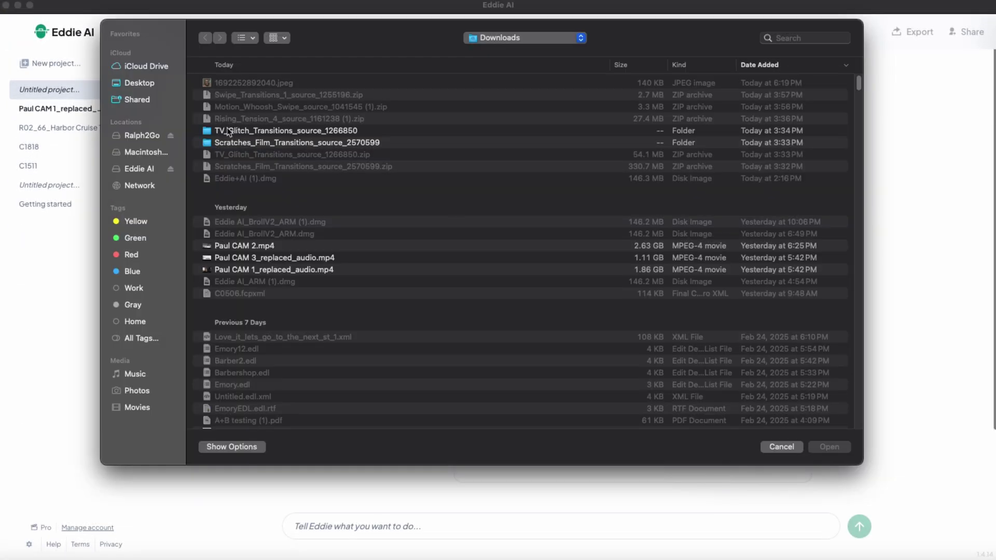
{"action": "left_click", "coordinate": [236, 245]}
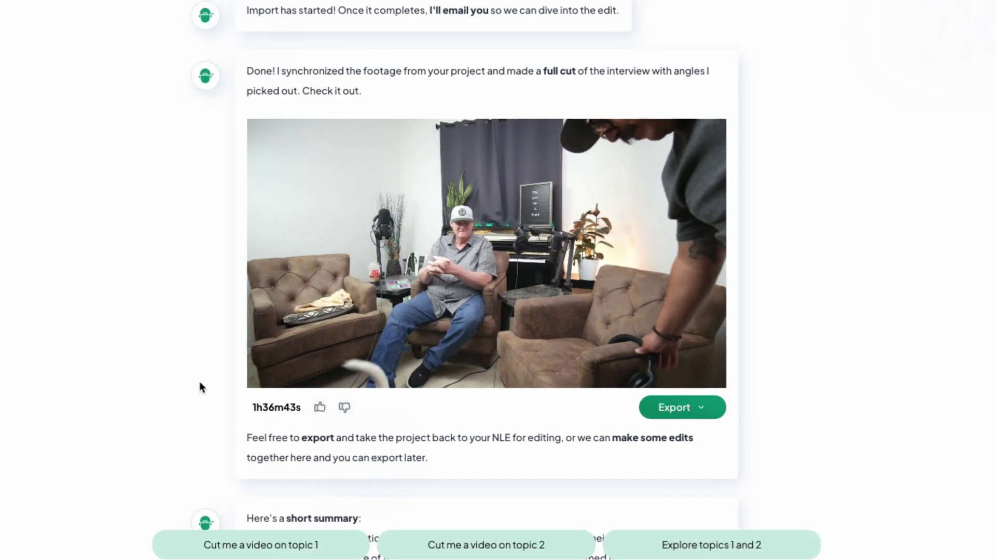
- Export the edit for Adobe Premiere, bring it into the project and scrub the sequence
{"action": "left_click", "coordinate": [669, 411]}
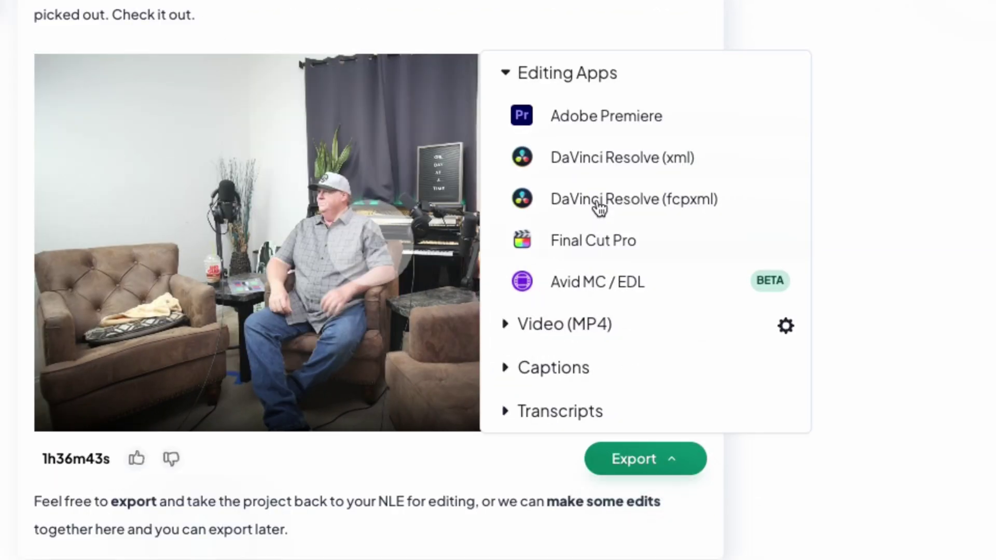
{"action": "left_click", "coordinate": [594, 119]}
{"action": "left_click_drag", "start_coordinate": [320, 257], "coordinate": [224, 340]}
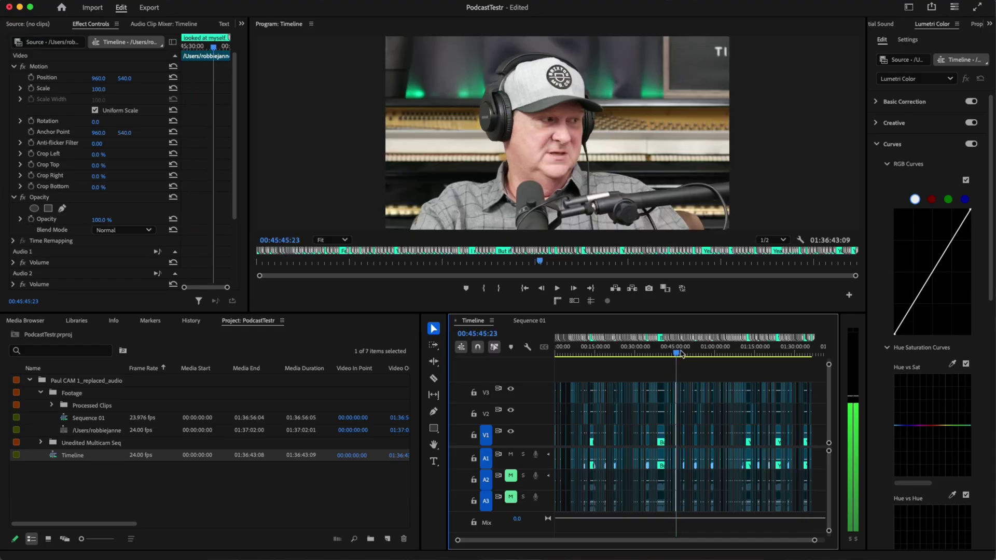
{"action": "left_click_drag", "start_coordinate": [681, 354], "coordinate": [721, 352]}
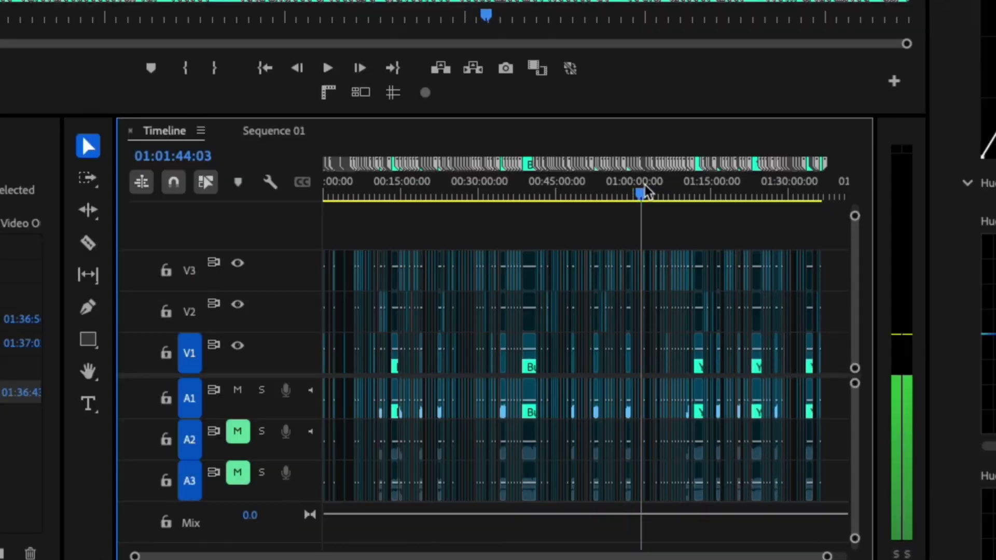
{"action": "left_click_drag", "start_coordinate": [646, 192], "coordinate": [650, 194]}
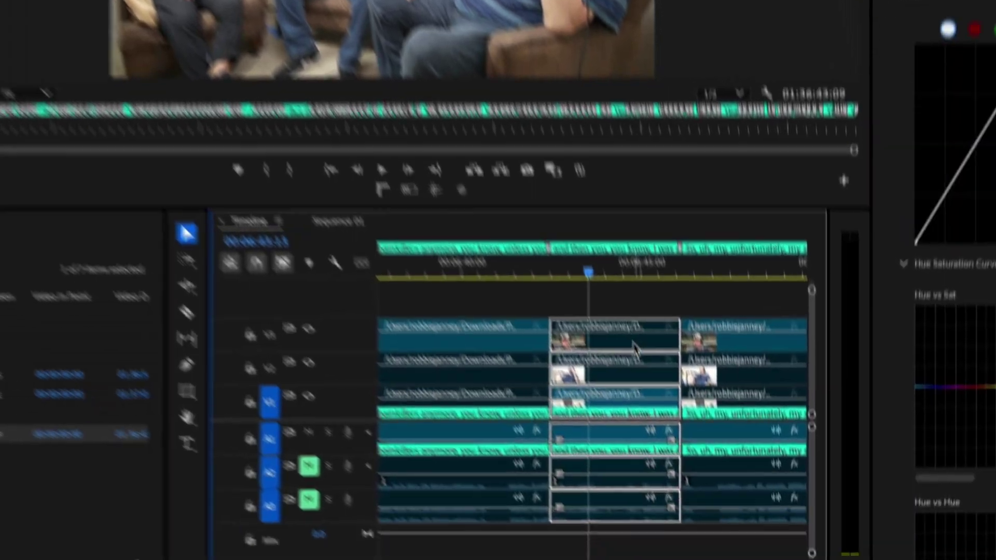
- Unlink the V1 clip, enable the V3 close-up clip and play from there
{"action": "right_click", "coordinate": [675, 447]}
{"action": "left_click", "coordinate": [697, 243]}
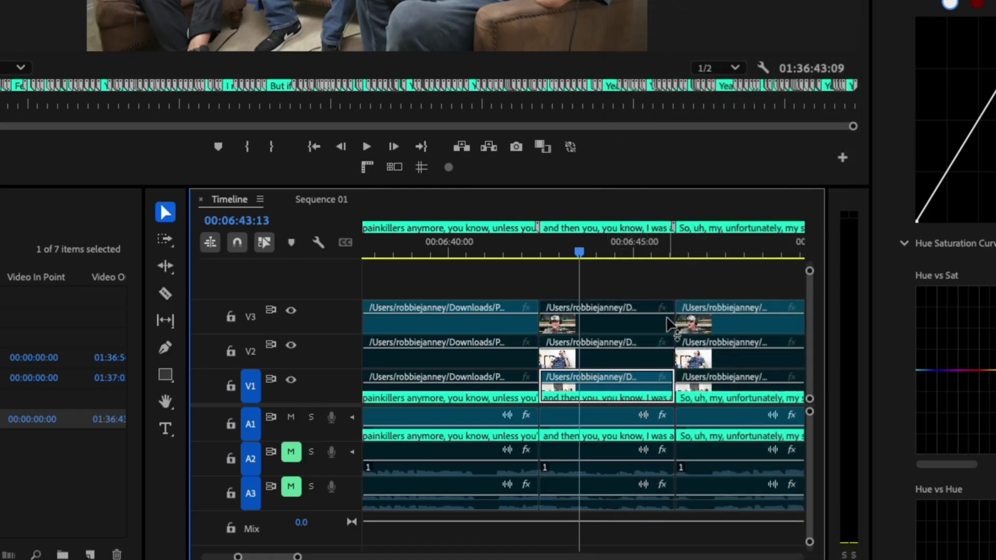
{"action": "left_click", "coordinate": [624, 330]}
{"action": "right_click", "coordinate": [624, 330]}
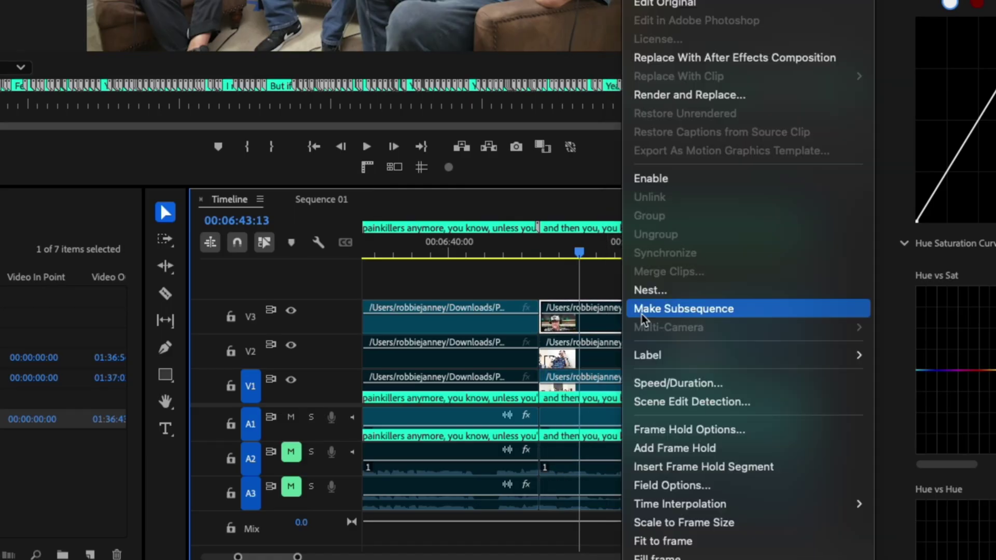
{"action": "left_click", "coordinate": [670, 178]}
{"action": "key", "text": "space"}
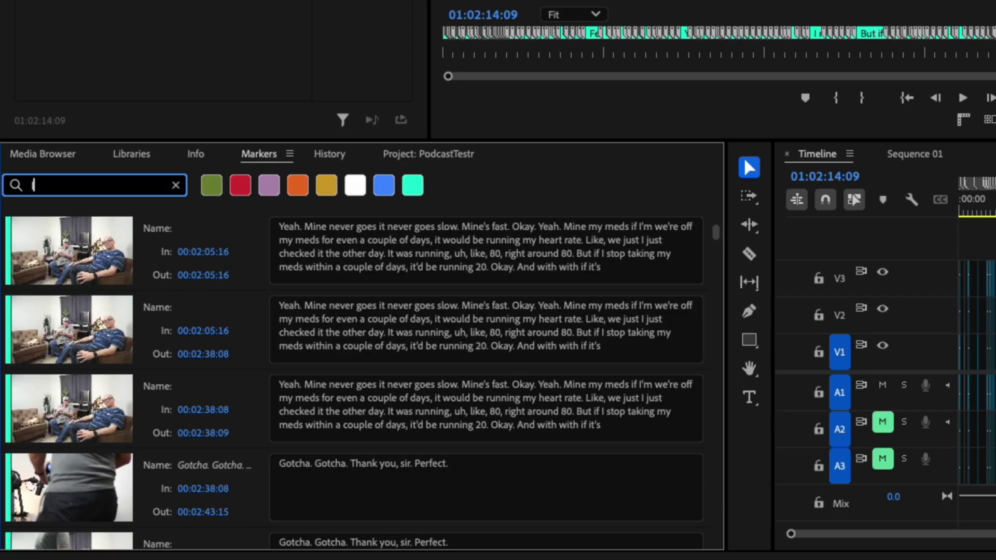
- Filter the Markers panel to transcript markers containing 'lunch'
{"action": "type", "text": "lunch"}
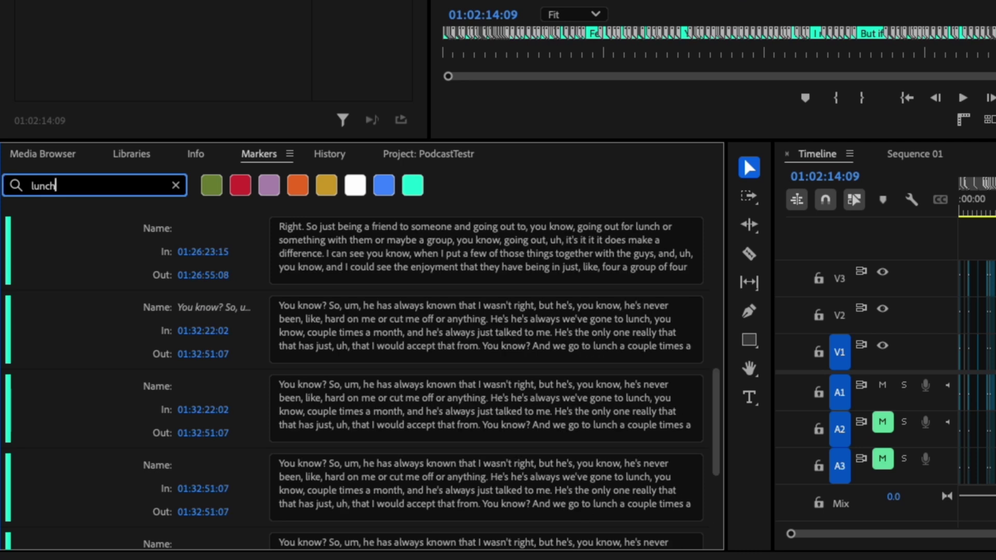
{"action": "scroll", "coordinate": [285, 278], "scroll_direction": "down", "scroll_amount": 1}
{"action": "scroll", "coordinate": [280, 273], "scroll_direction": "up", "scroll_amount": 5}
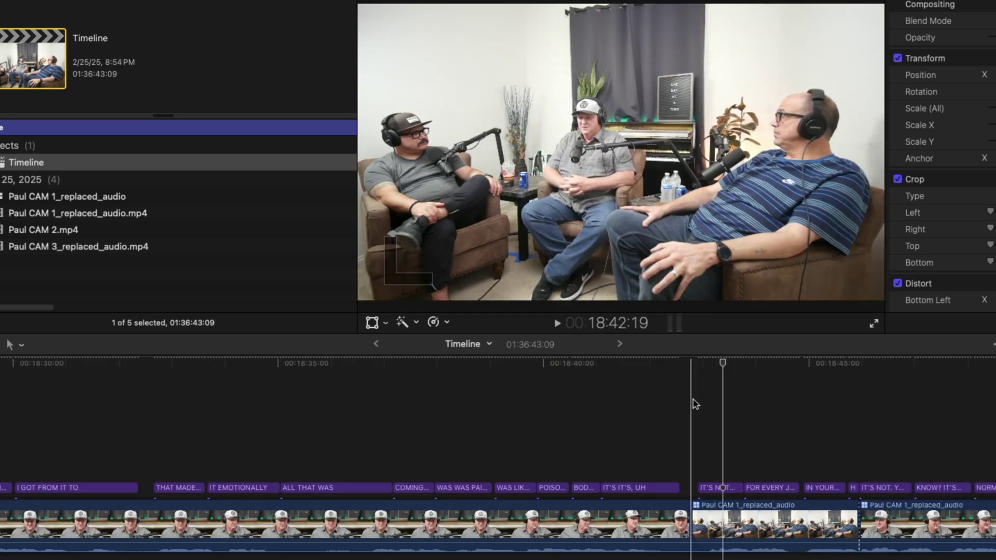
- Set the wide-shot clip at 00:18:42 to the Paul CAM 2.mp4 close-up angle
{"action": "scroll", "coordinate": [695, 404], "scroll_direction": "right", "scroll_amount": 2}
{"action": "scroll", "coordinate": [695, 404], "scroll_direction": "right", "scroll_amount": 2}
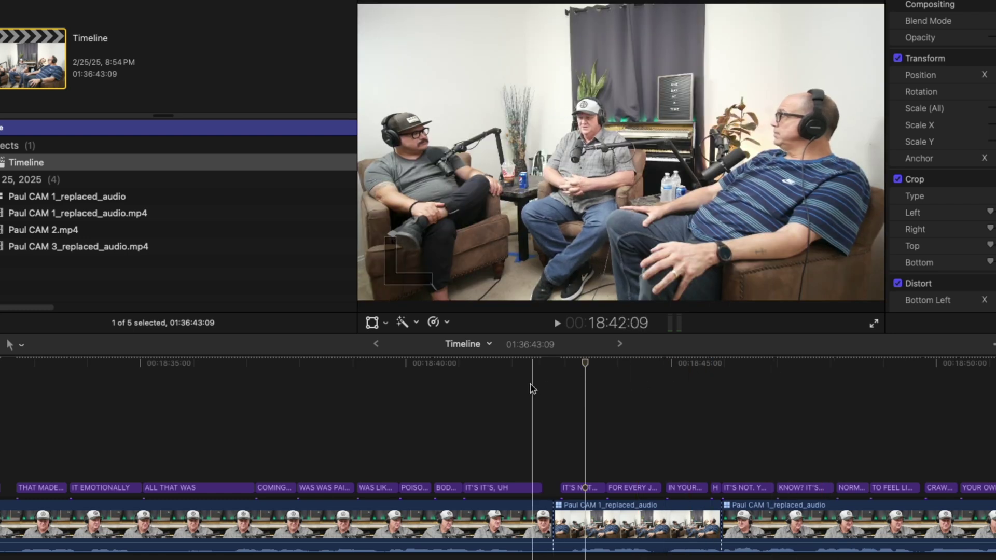
{"action": "left_click", "coordinate": [554, 524]}
{"action": "right_click", "coordinate": [594, 524]}
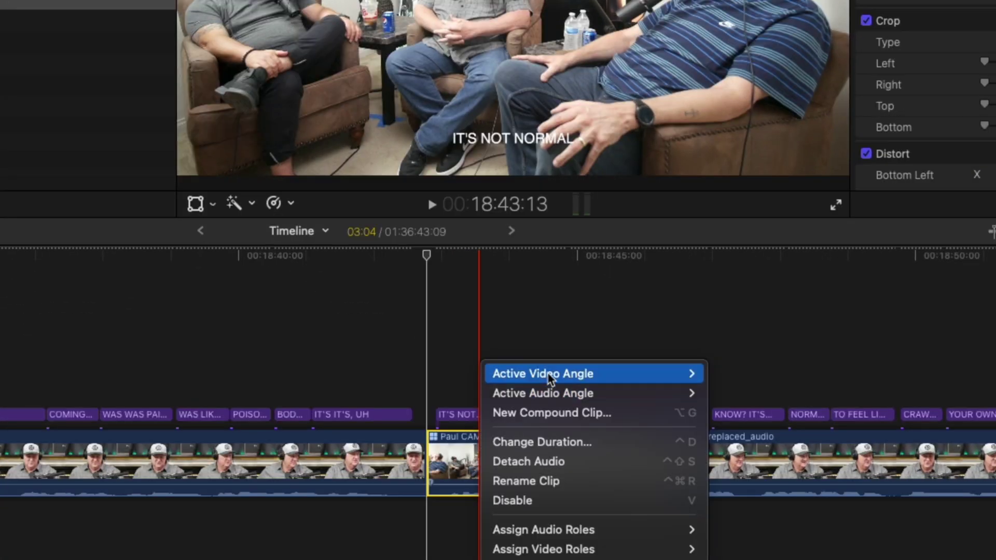
{"action": "mouse_move", "coordinate": [657, 375]}
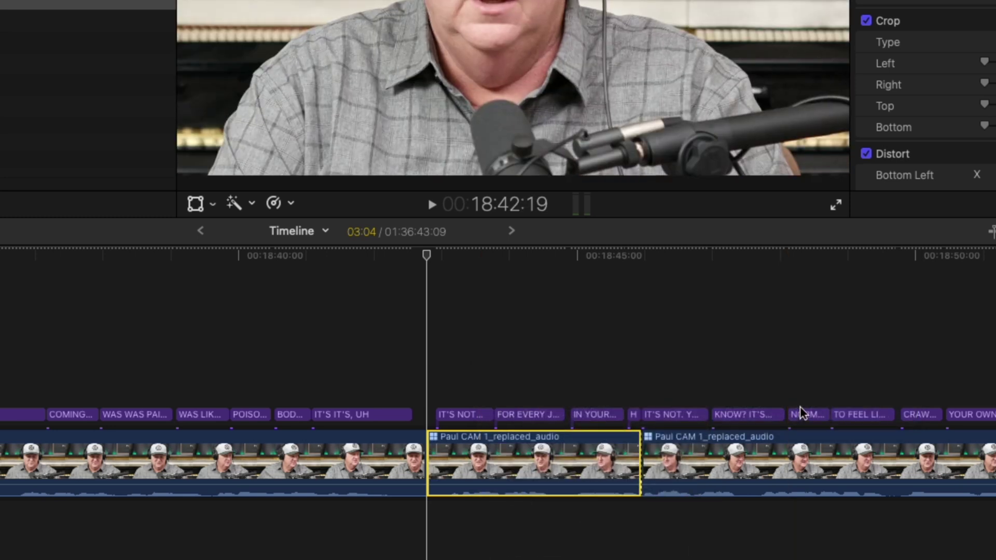
{"action": "left_click", "coordinate": [59, 351]}
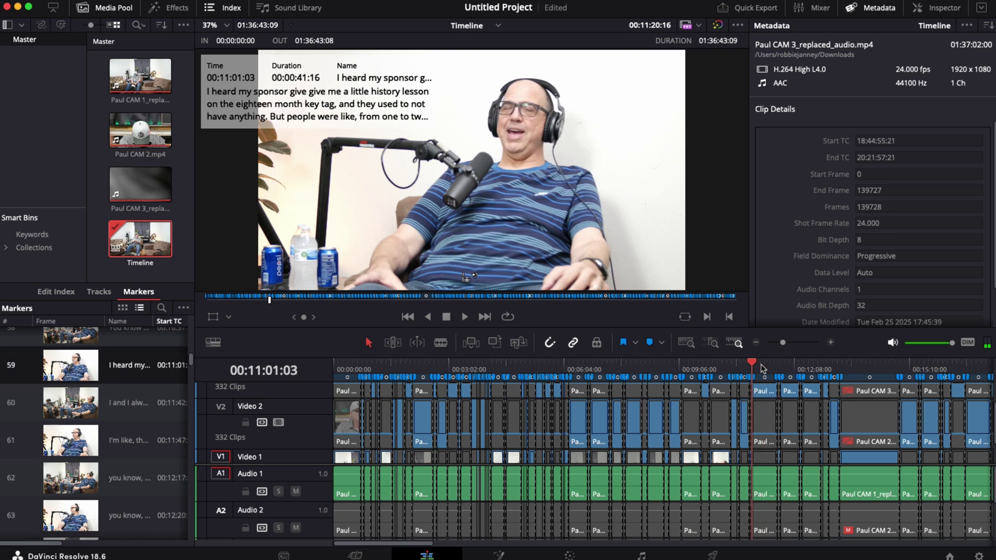
- Scrub along the imported 01:36:43 Resolve timeline to preview its frames
{"action": "left_click_drag", "start_coordinate": [755, 366], "coordinate": [908, 362]}
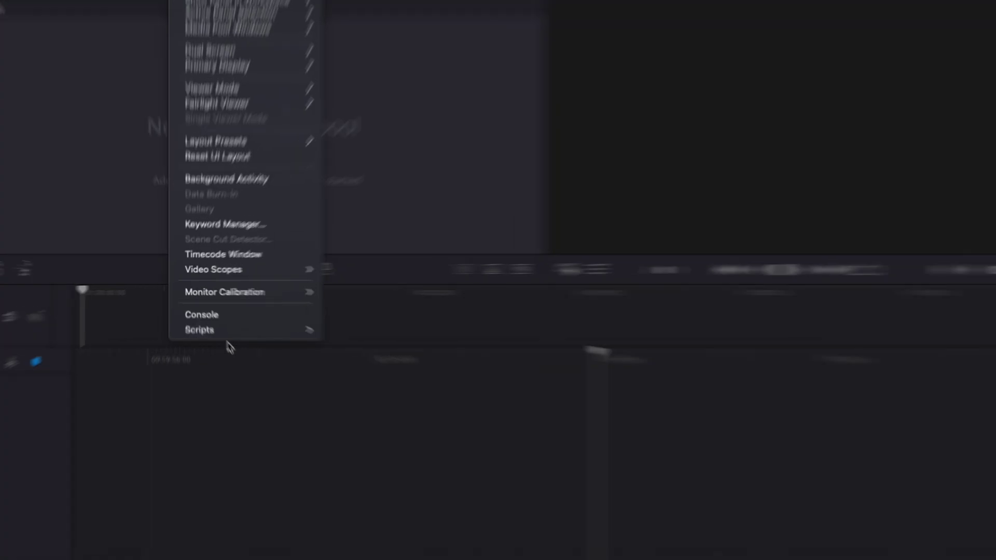
- Run the Eddie AI script from Resolve's Workspace > Scripts menu
{"action": "mouse_move", "coordinate": [261, 359]}
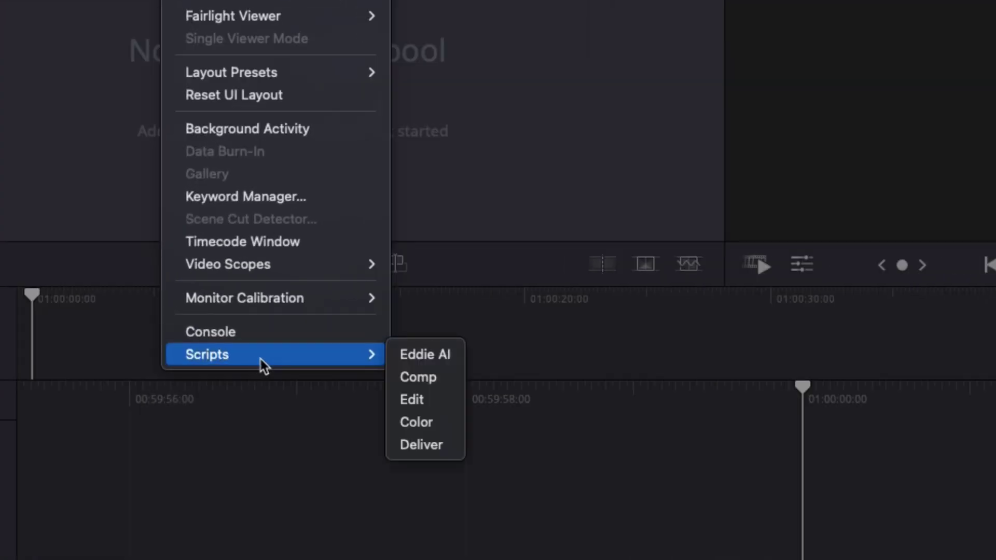
{"action": "left_click", "coordinate": [410, 355]}
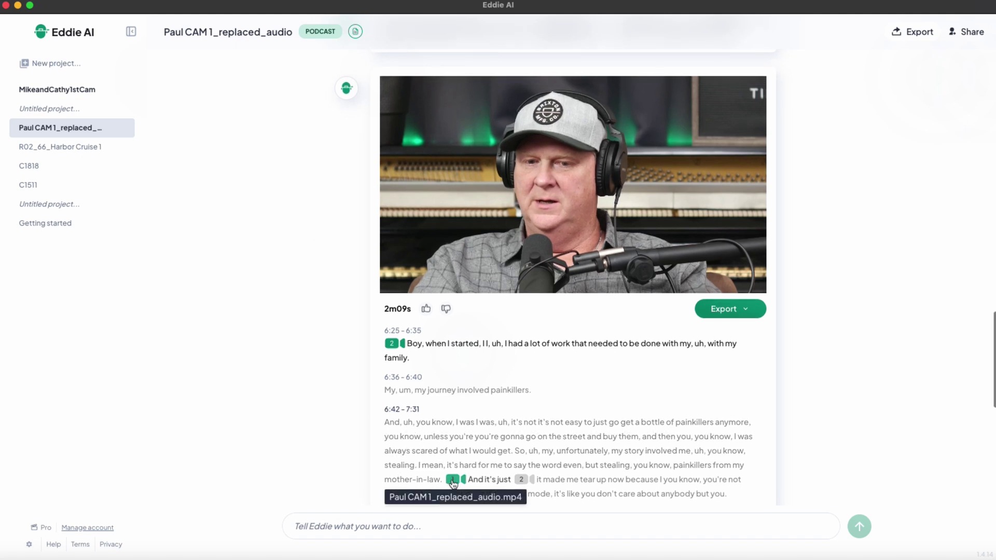
- Export the 2m09s clip as a vertical MP4 with captions and open MP4 settings
{"action": "left_click", "coordinate": [730, 309]}
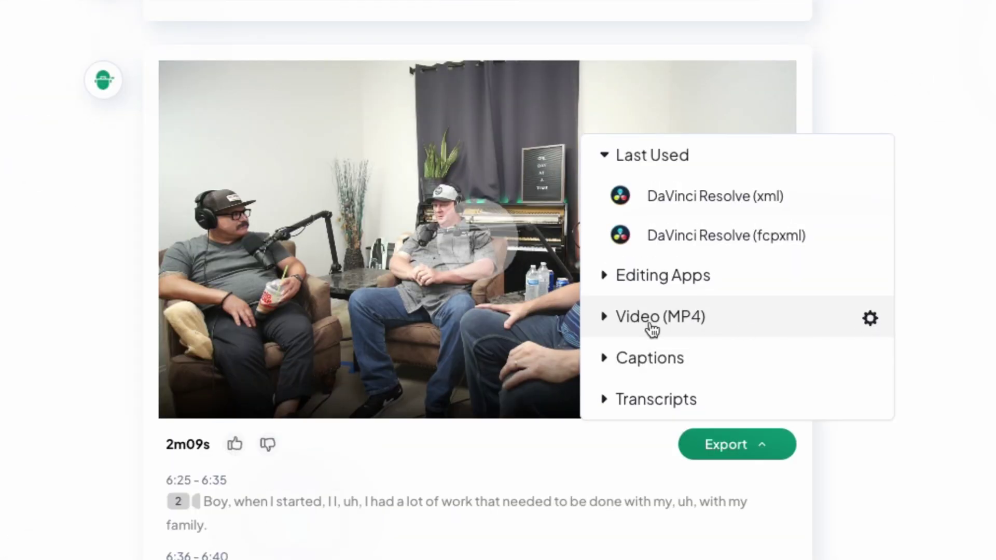
{"action": "left_click", "coordinate": [652, 329]}
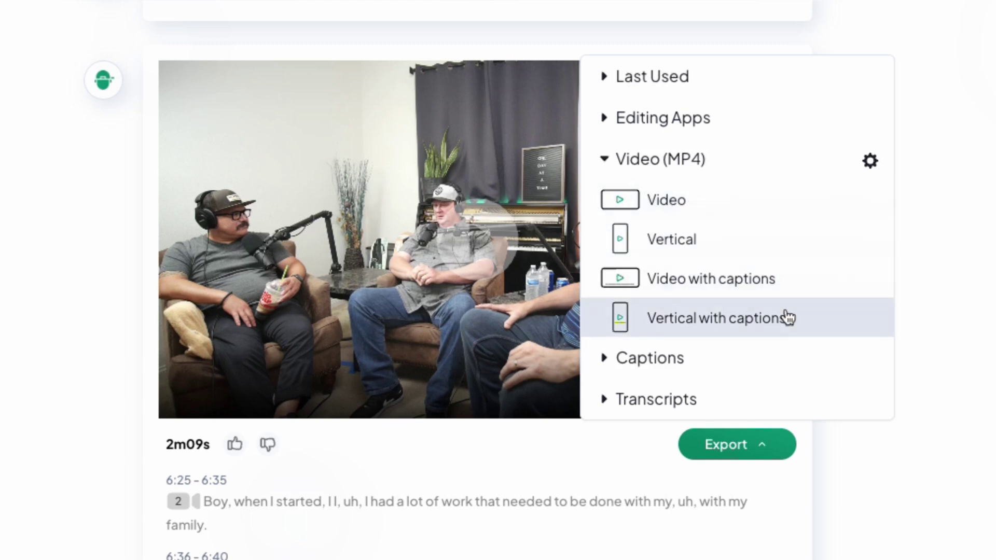
{"action": "left_click", "coordinate": [714, 118]}
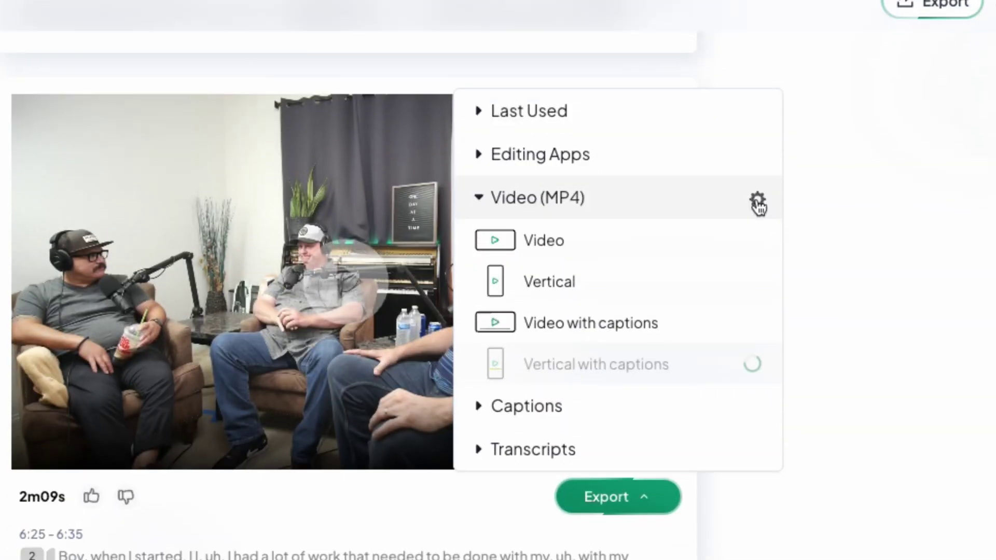
{"action": "left_click", "coordinate": [757, 200]}
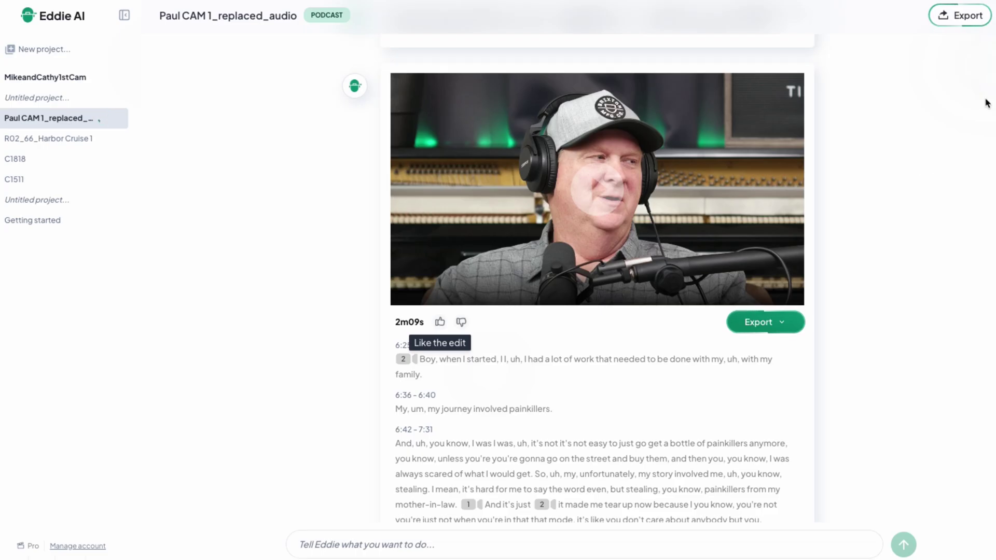
- Bring up the 'Share your project' dialog from the top-right Share button
{"action": "left_click", "coordinate": [960, 16]}
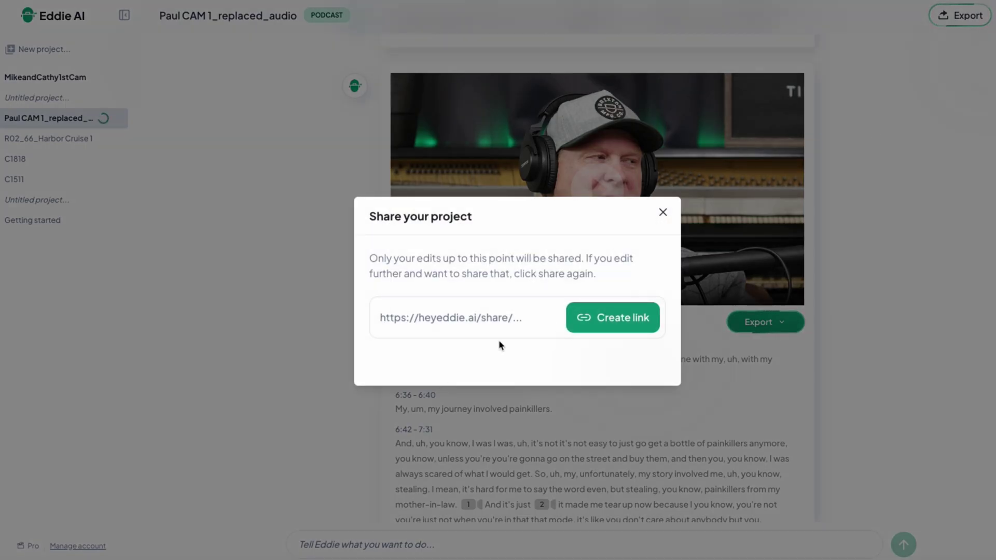